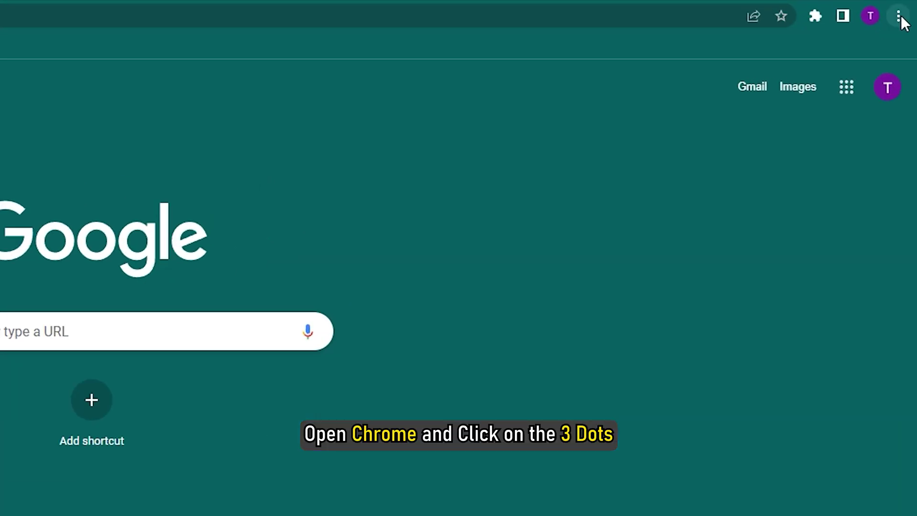
- Disable the Google Docs Offline and Adblock Plus extensions on Chrome's Extensions page
{"action": "left_click", "coordinate": [901, 18]}
{"action": "mouse_move", "coordinate": [742, 262]}
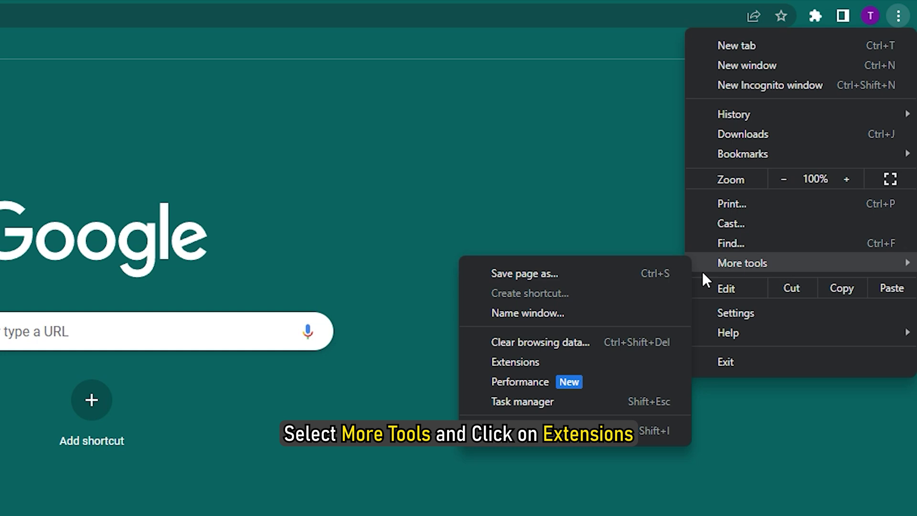
{"action": "left_click", "coordinate": [542, 358]}
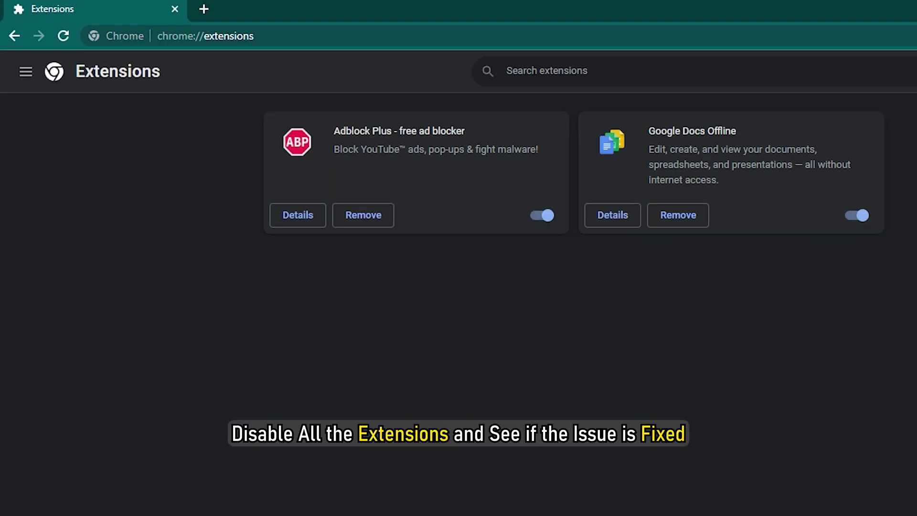
{"action": "left_click", "coordinate": [856, 217]}
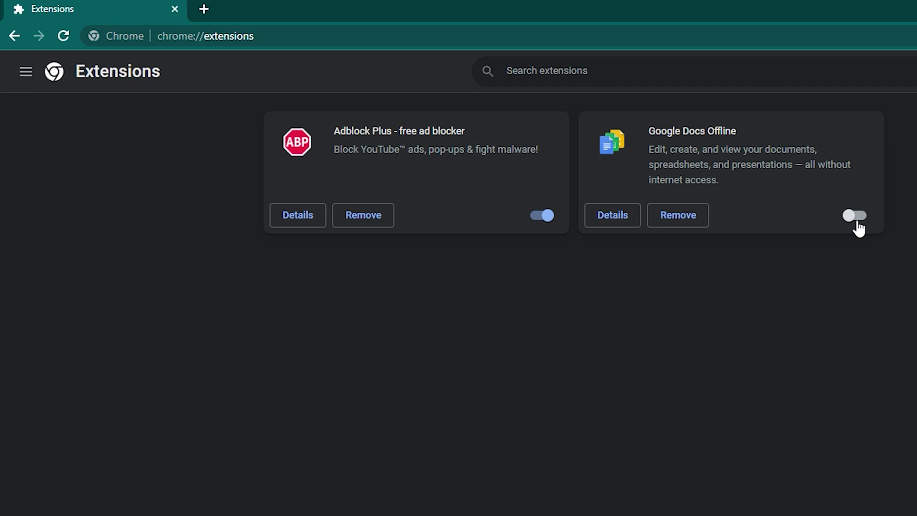
{"action": "left_click", "coordinate": [541, 218]}
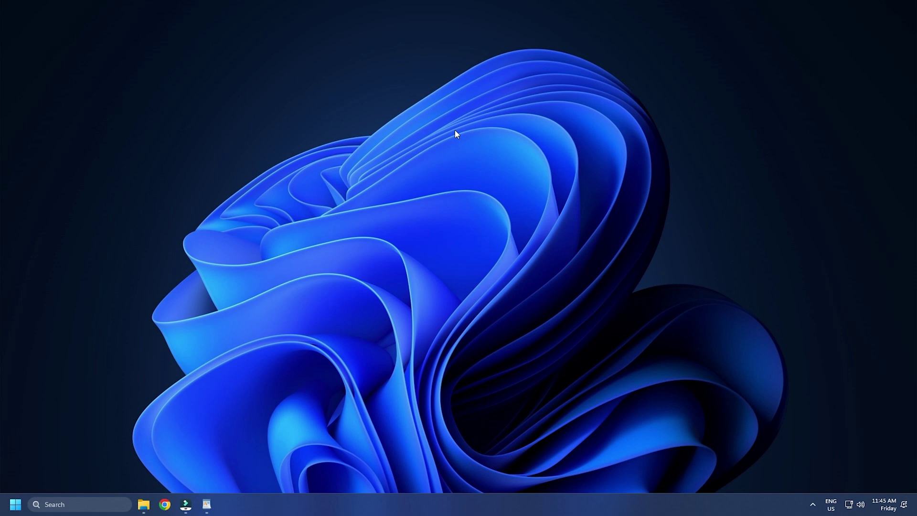
- Search for 'windows security' and open its Virus & threat protection settings
{"action": "type", "text": "windows"}
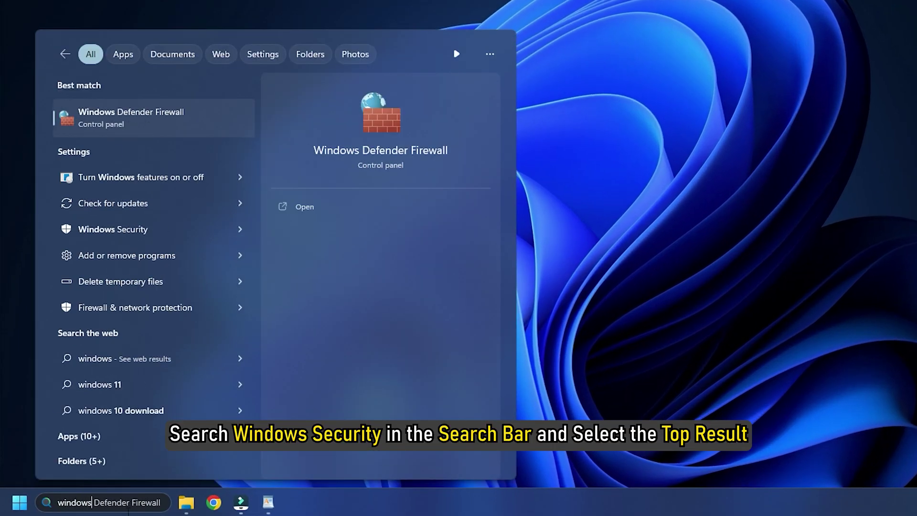
{"action": "type", "text": " security"}
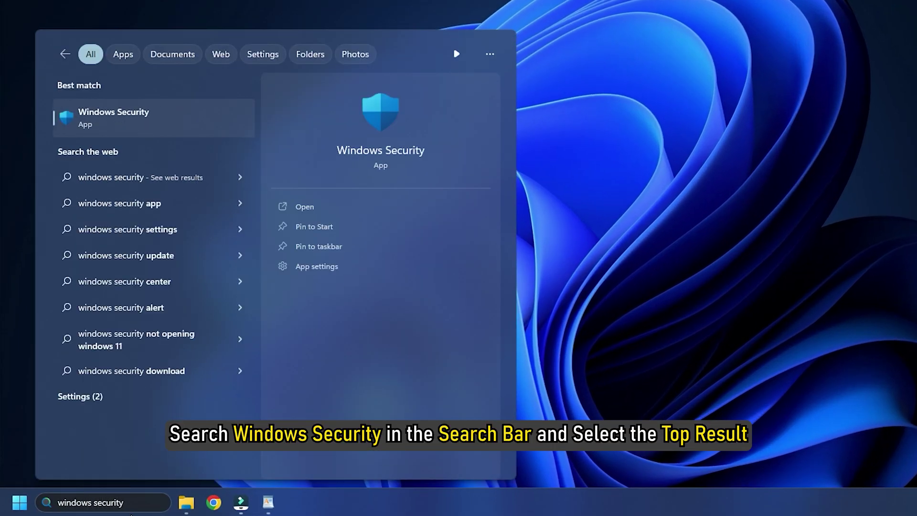
{"action": "key", "text": "Return"}
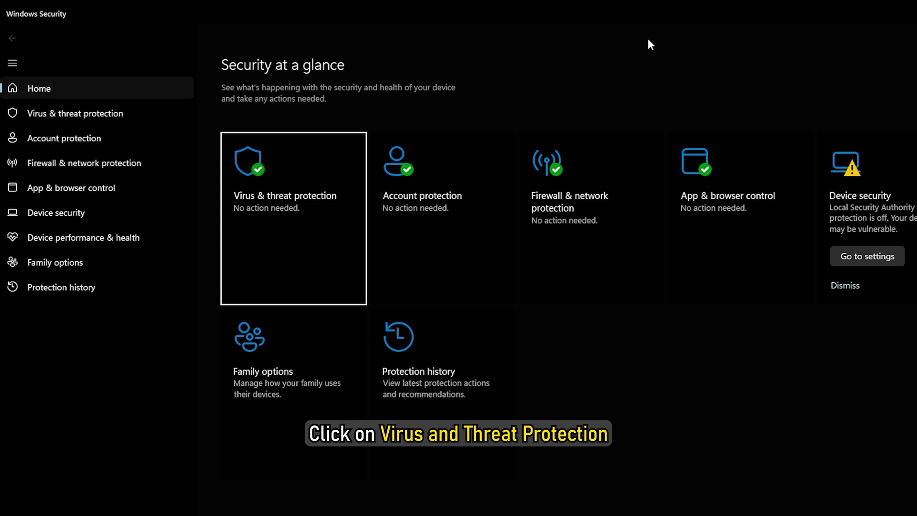
{"action": "left_click", "coordinate": [309, 236]}
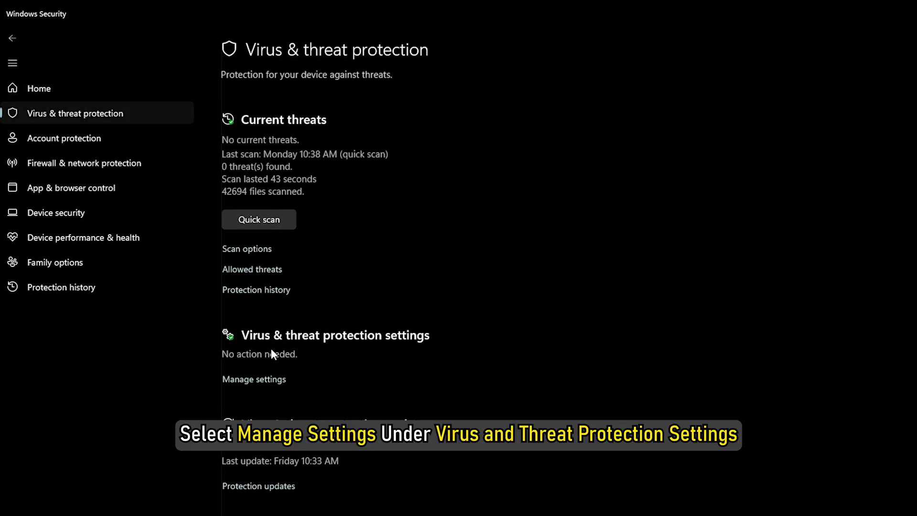
{"action": "left_click", "coordinate": [271, 379]}
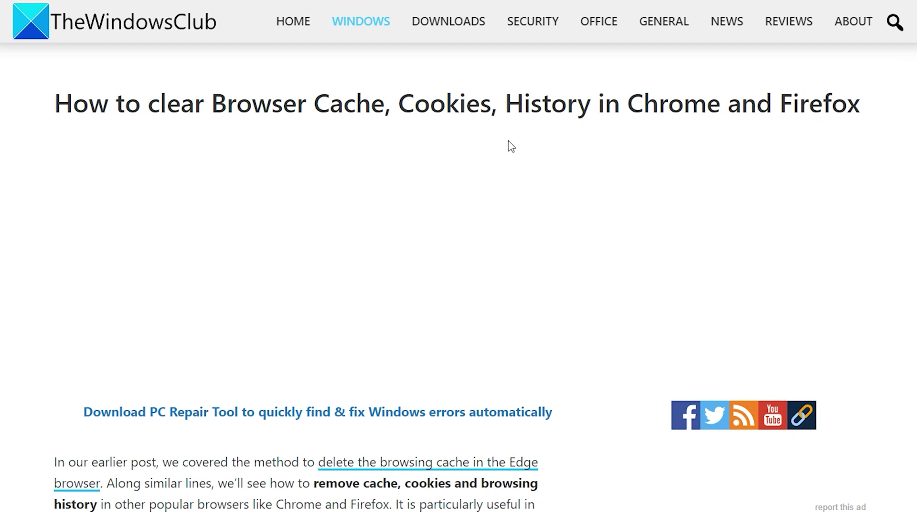
- Scroll through TheWindowsClub article to its Chrome cache-clearing steps and menu screenshots
{"action": "scroll", "coordinate": [509, 140], "scroll_direction": "down", "scroll_amount": 3}
{"action": "scroll", "coordinate": [508, 141], "scroll_direction": "down", "scroll_amount": 4}
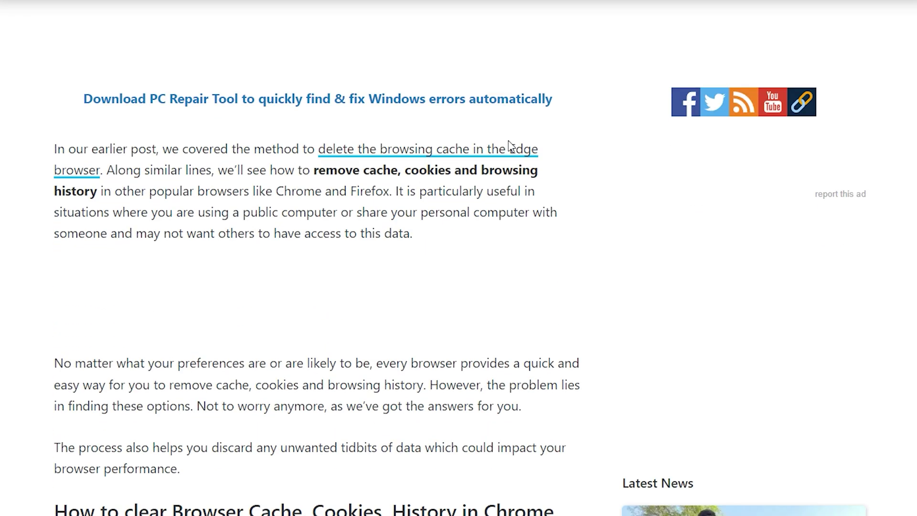
{"action": "scroll", "coordinate": [509, 140], "scroll_direction": "down", "scroll_amount": 3}
{"action": "scroll", "coordinate": [509, 140], "scroll_direction": "down", "scroll_amount": 2}
{"action": "scroll", "coordinate": [509, 140], "scroll_direction": "down", "scroll_amount": 4}
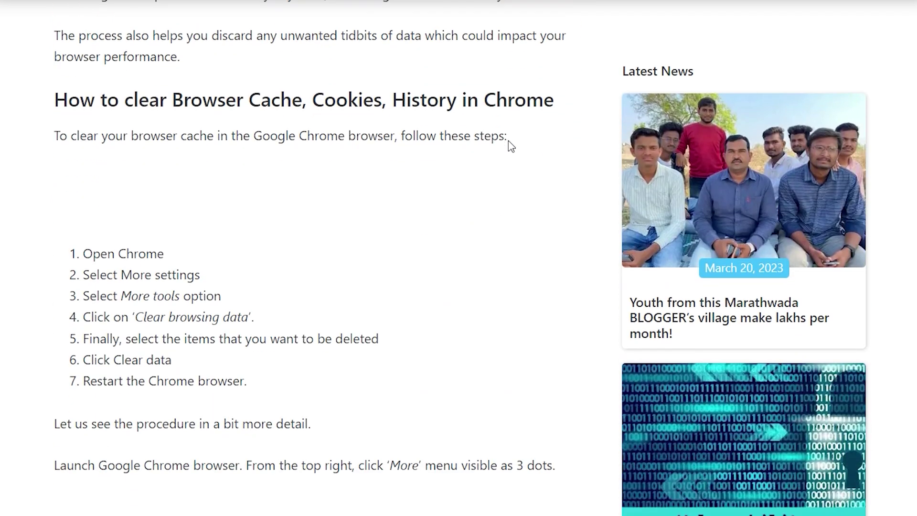
{"action": "scroll", "coordinate": [509, 141], "scroll_direction": "down", "scroll_amount": 2}
{"action": "scroll", "coordinate": [509, 141], "scroll_direction": "down", "scroll_amount": 5}
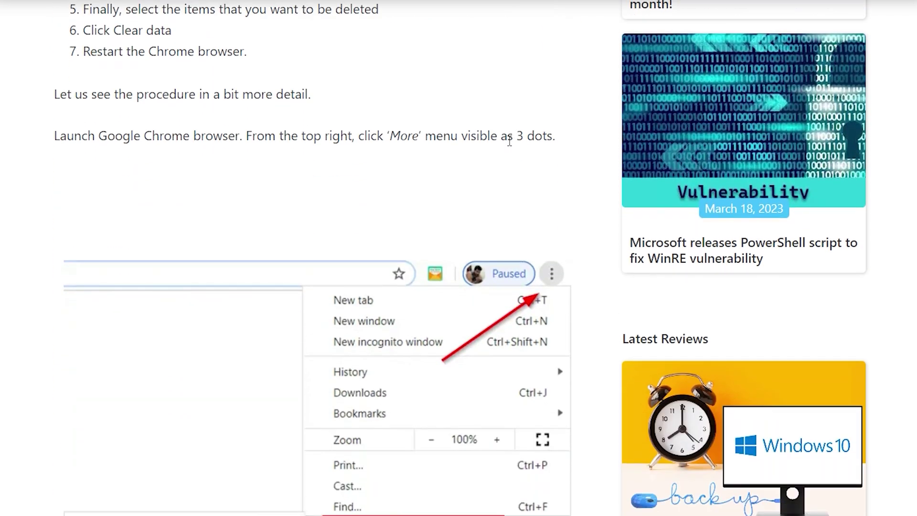
{"action": "scroll", "coordinate": [509, 141], "scroll_direction": "down", "scroll_amount": 4}
{"action": "scroll", "coordinate": [509, 141], "scroll_direction": "down", "scroll_amount": 2}
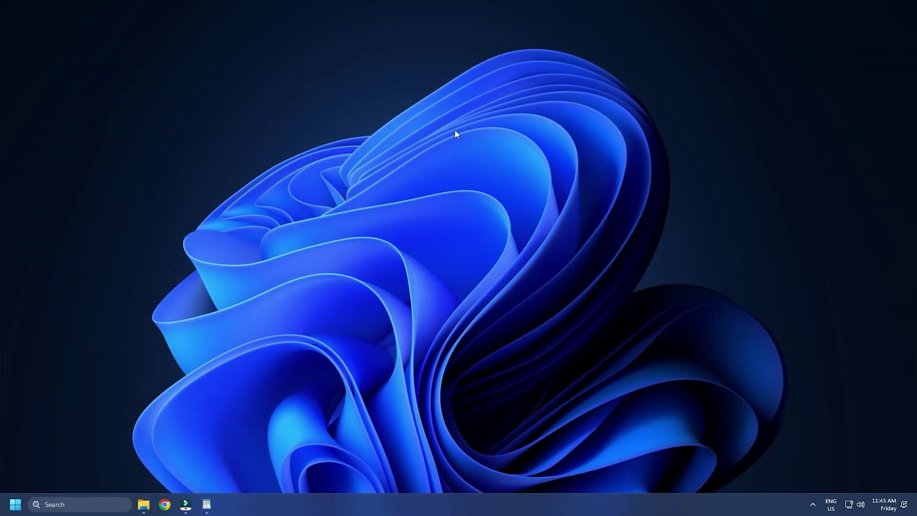